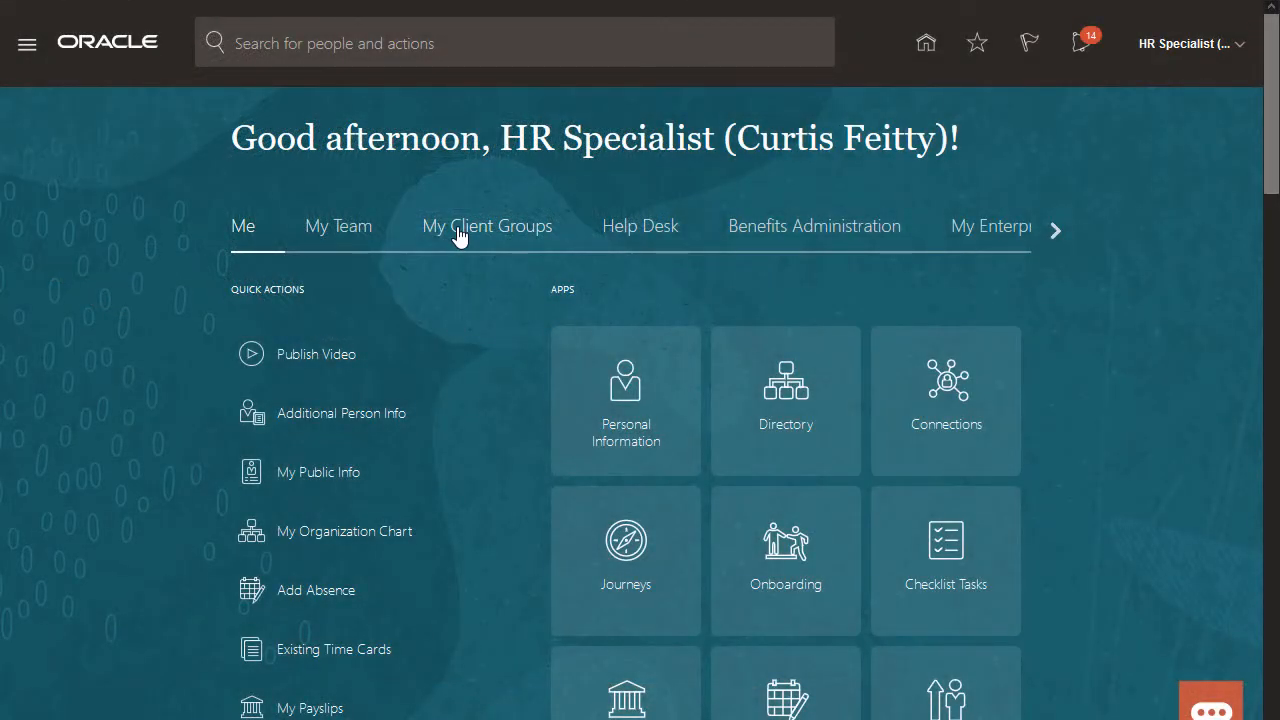
# - Open the Talent Review meetings for the client groups and start conducting the Brown Organization 2021 Talent Review Meeting
pyautogui.click(458, 235)
pyautogui.scroll(-9, 458, 235)
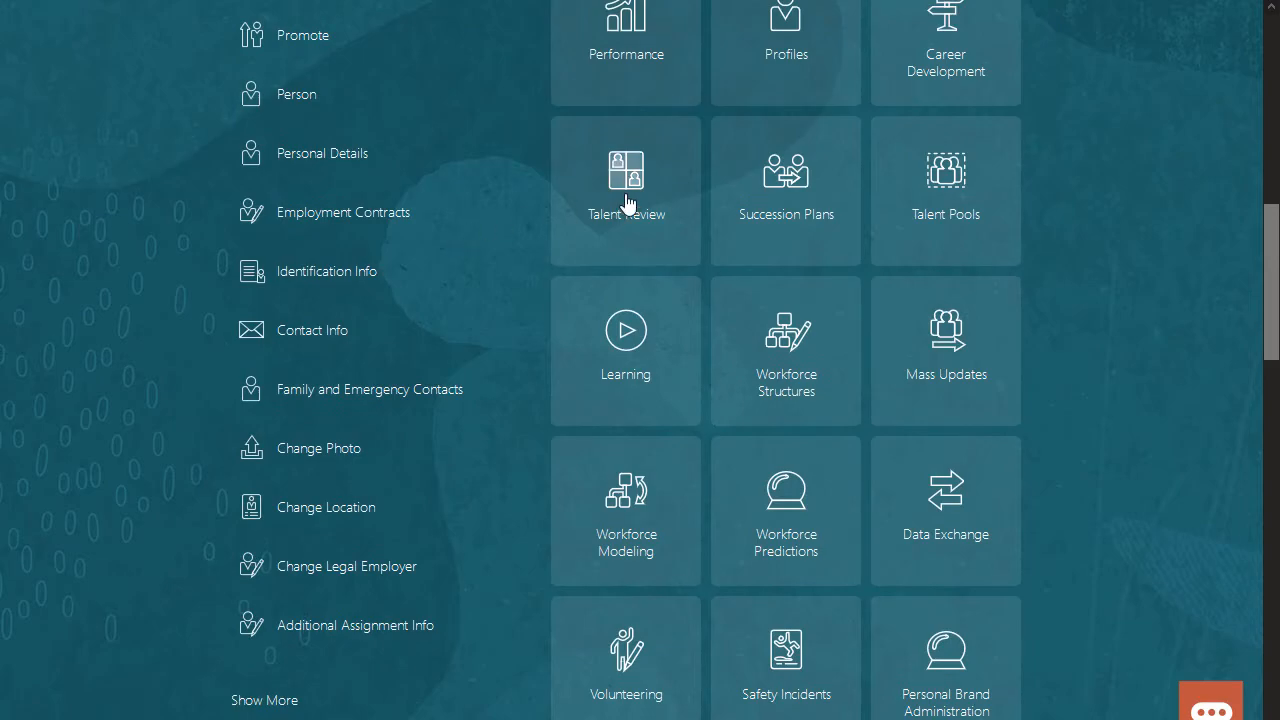
pyautogui.click(626, 203)
pyautogui.scroll(-5, 625, 203)
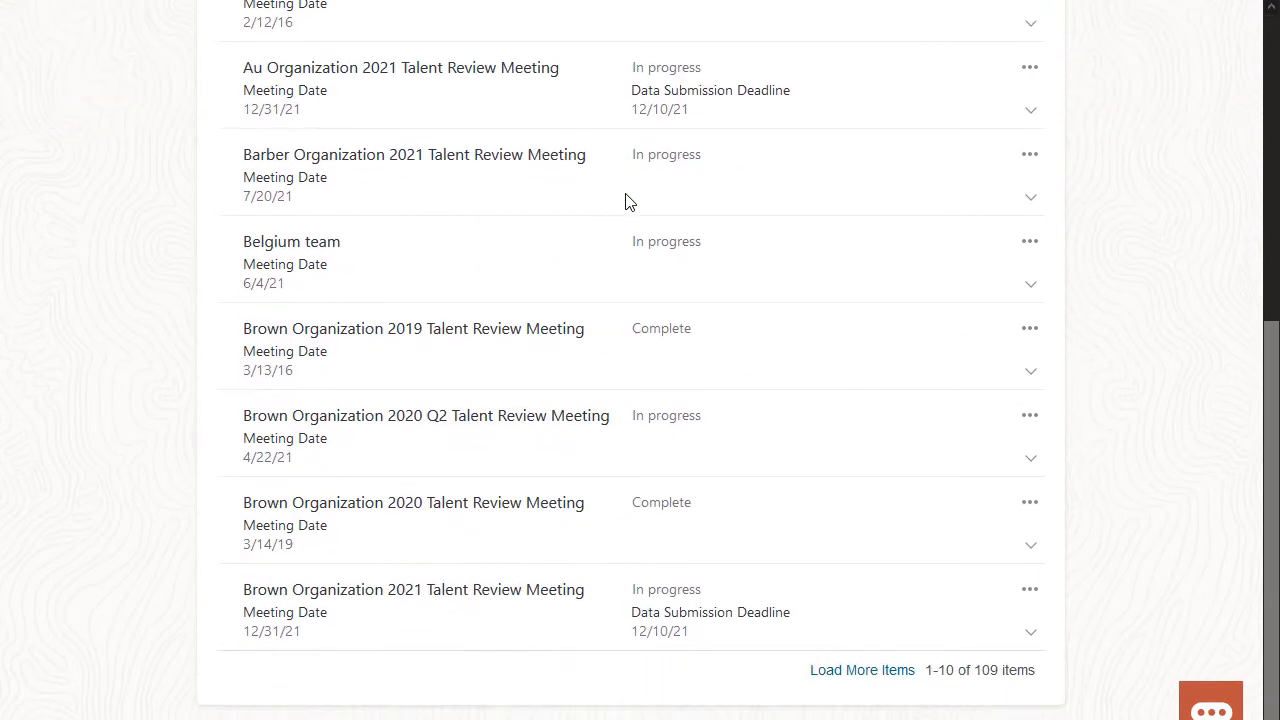
pyautogui.click(1030, 590)
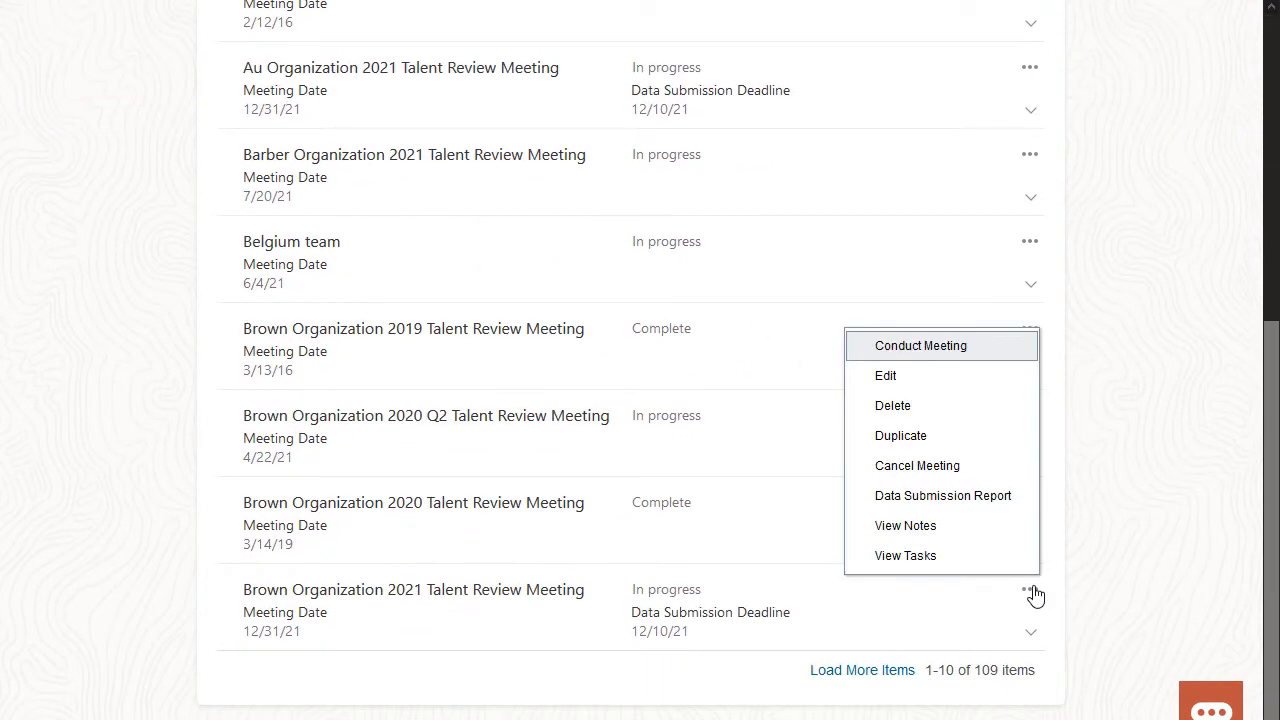
pyautogui.click(990, 343)
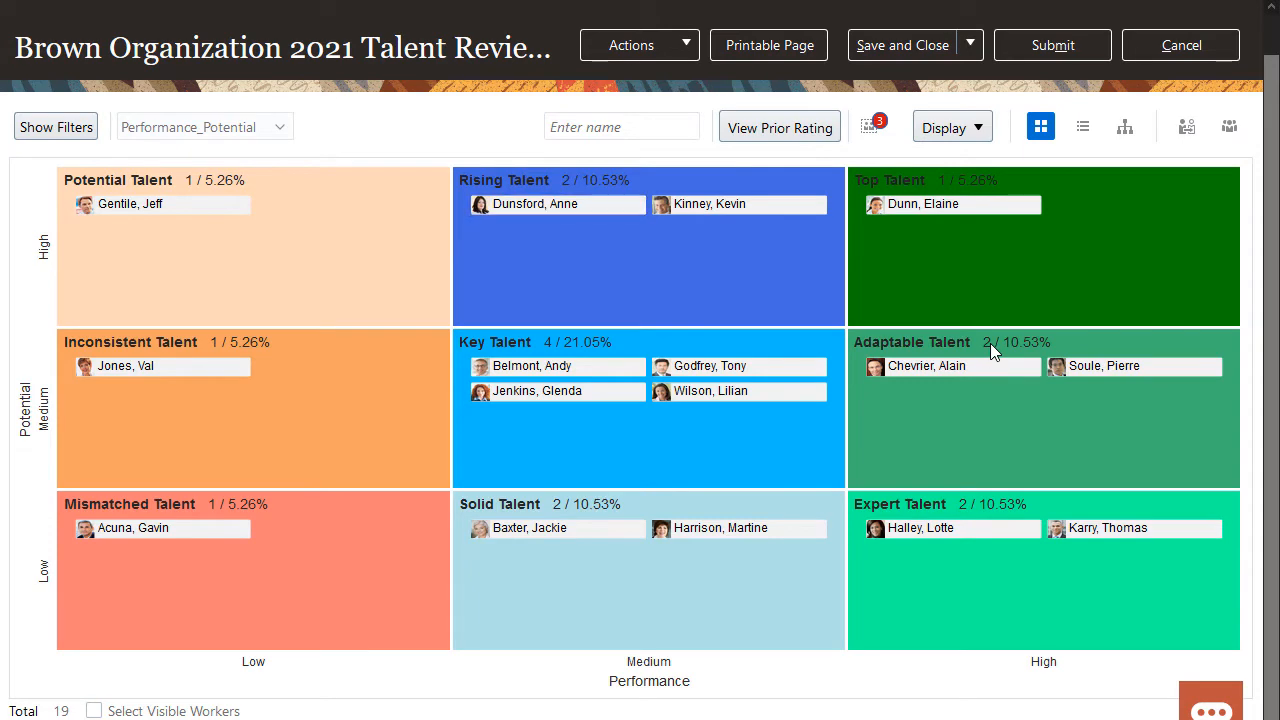
# - Look over the filters available for the talent review box chart and hide them again
pyautogui.click(80, 128)
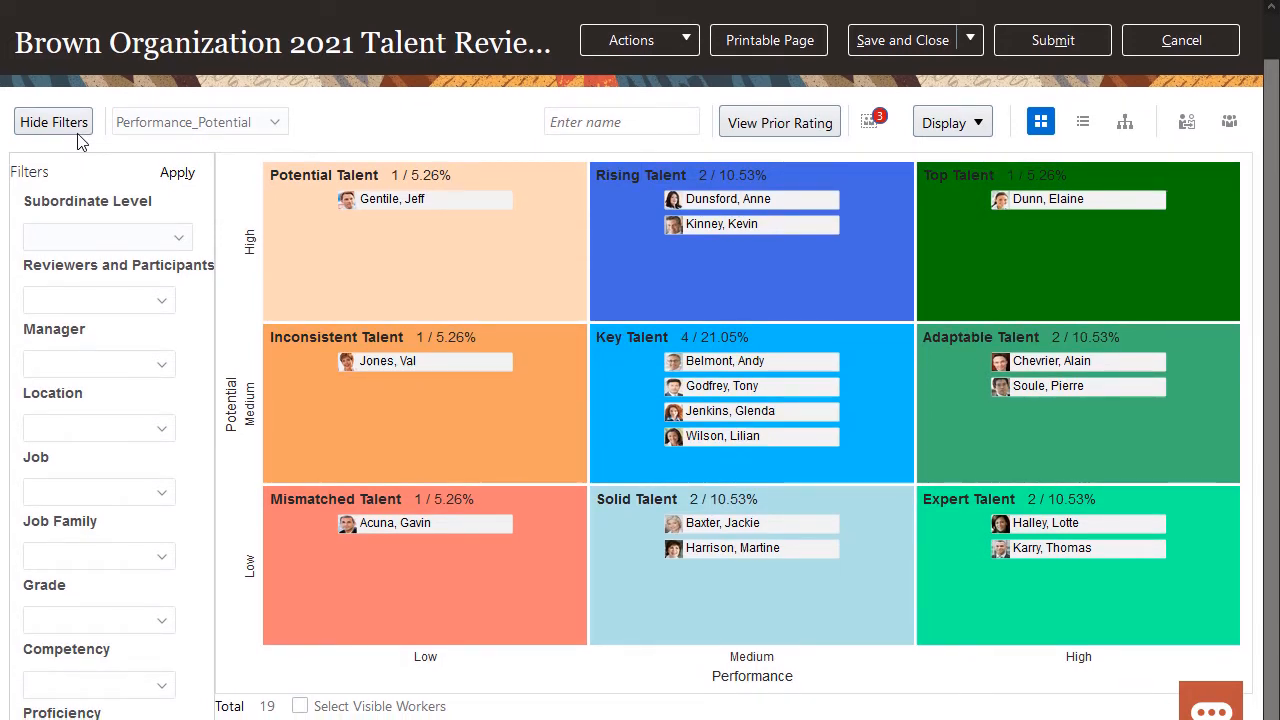
pyautogui.scroll(1, 81, 141)
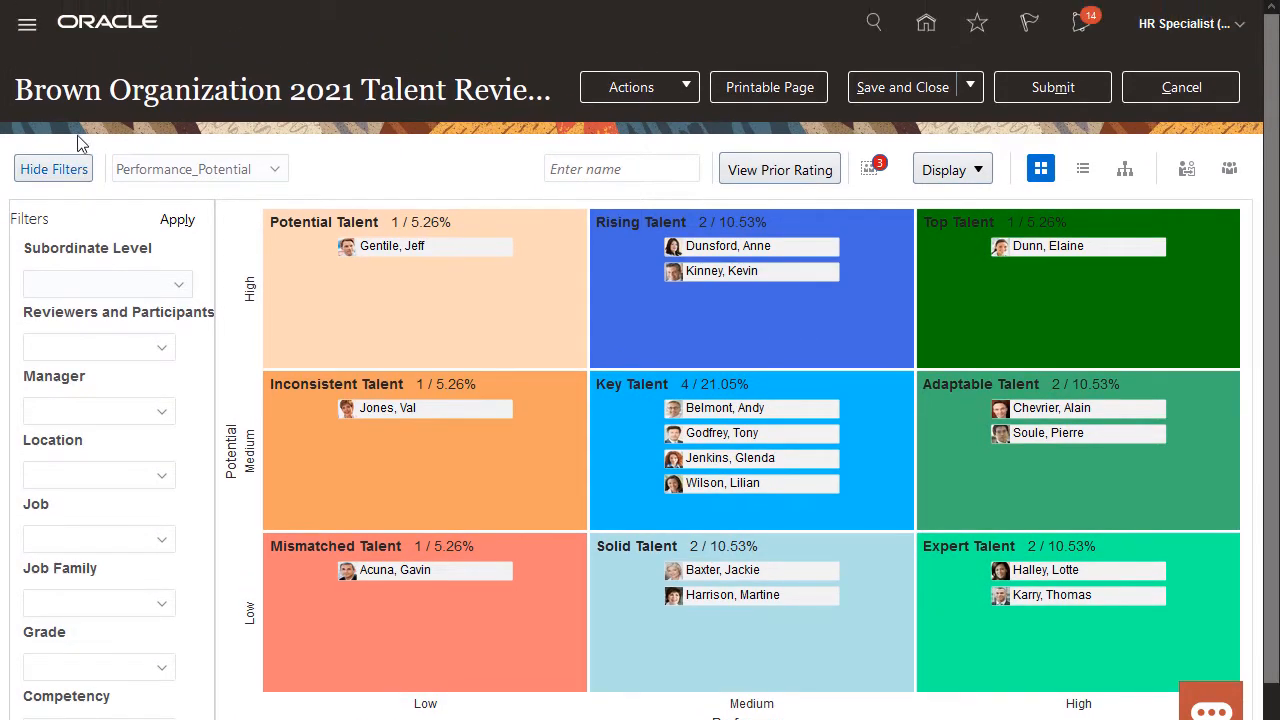
pyautogui.click(78, 166)
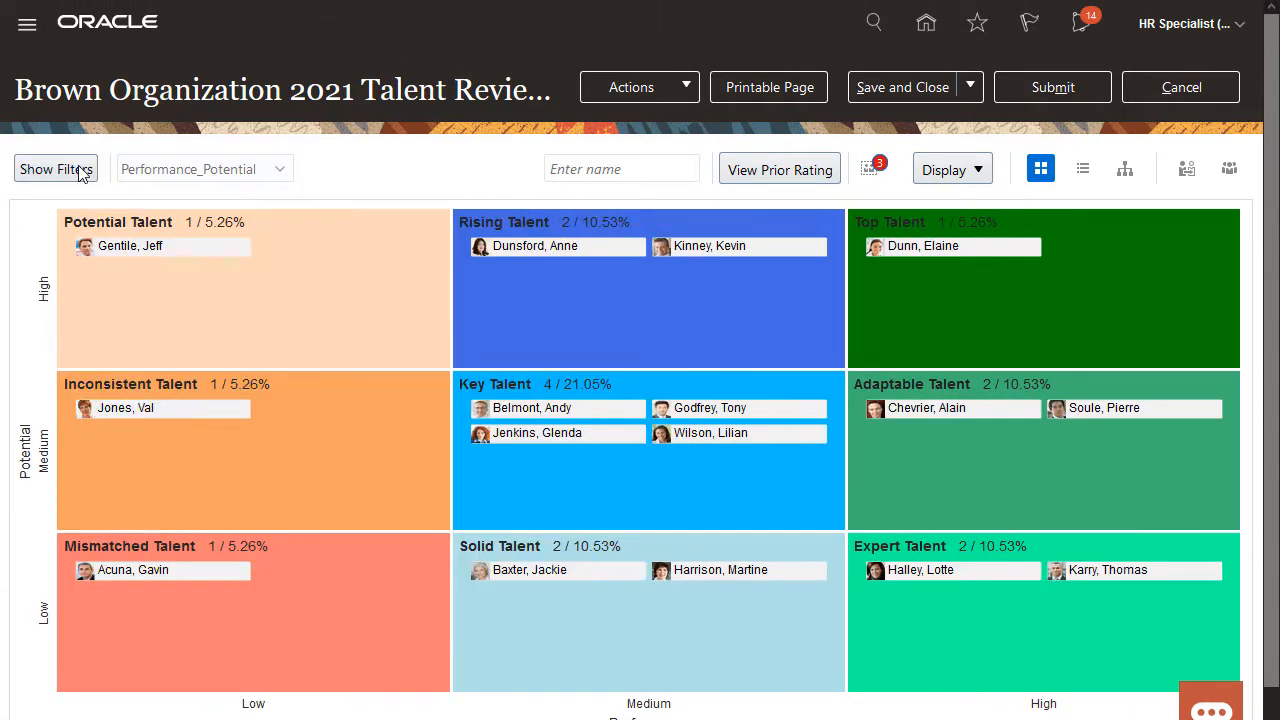
# - View the workers in the box chart color-coded by Job, and remove the color-coding
pyautogui.click(958, 170)
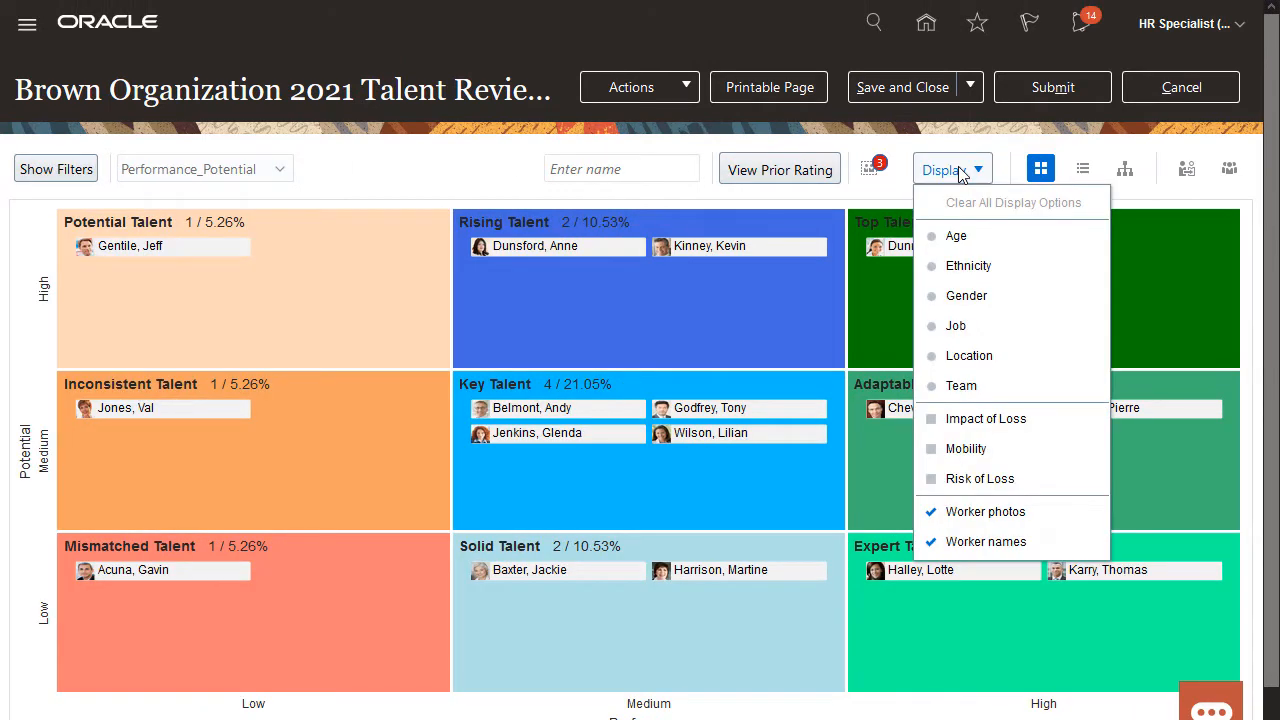
pyautogui.click(967, 325)
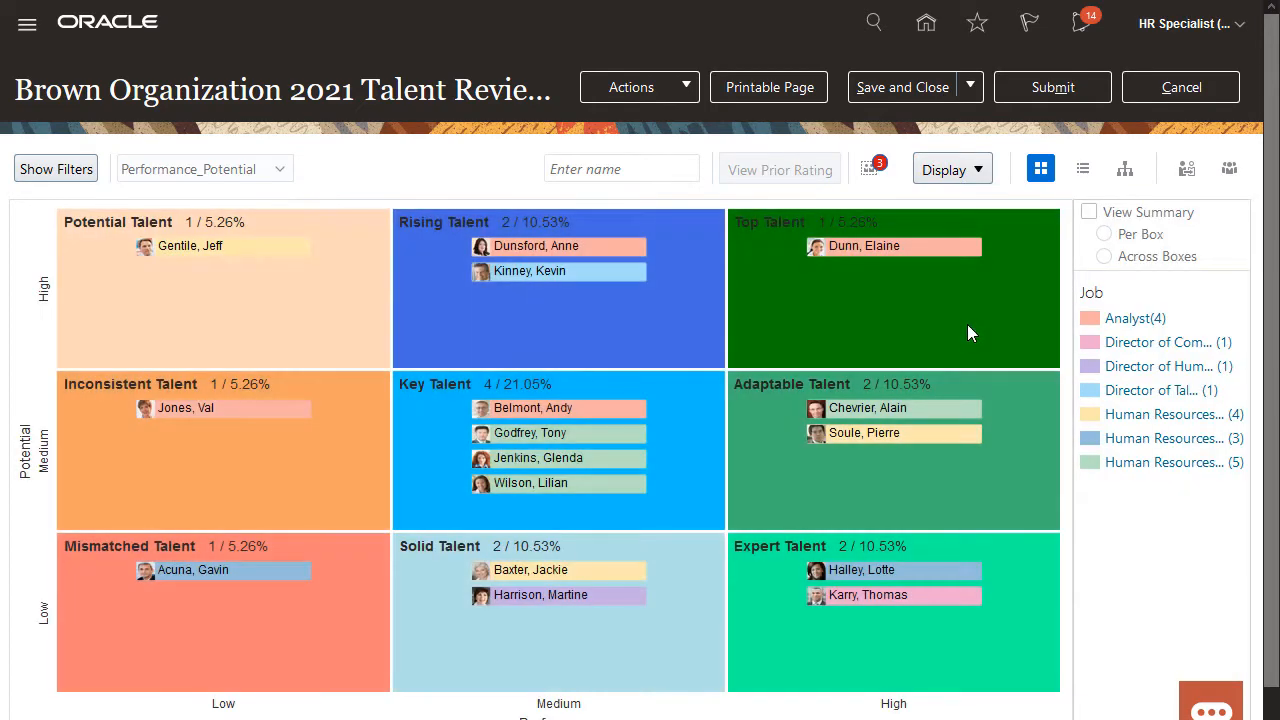
pyautogui.click(954, 172)
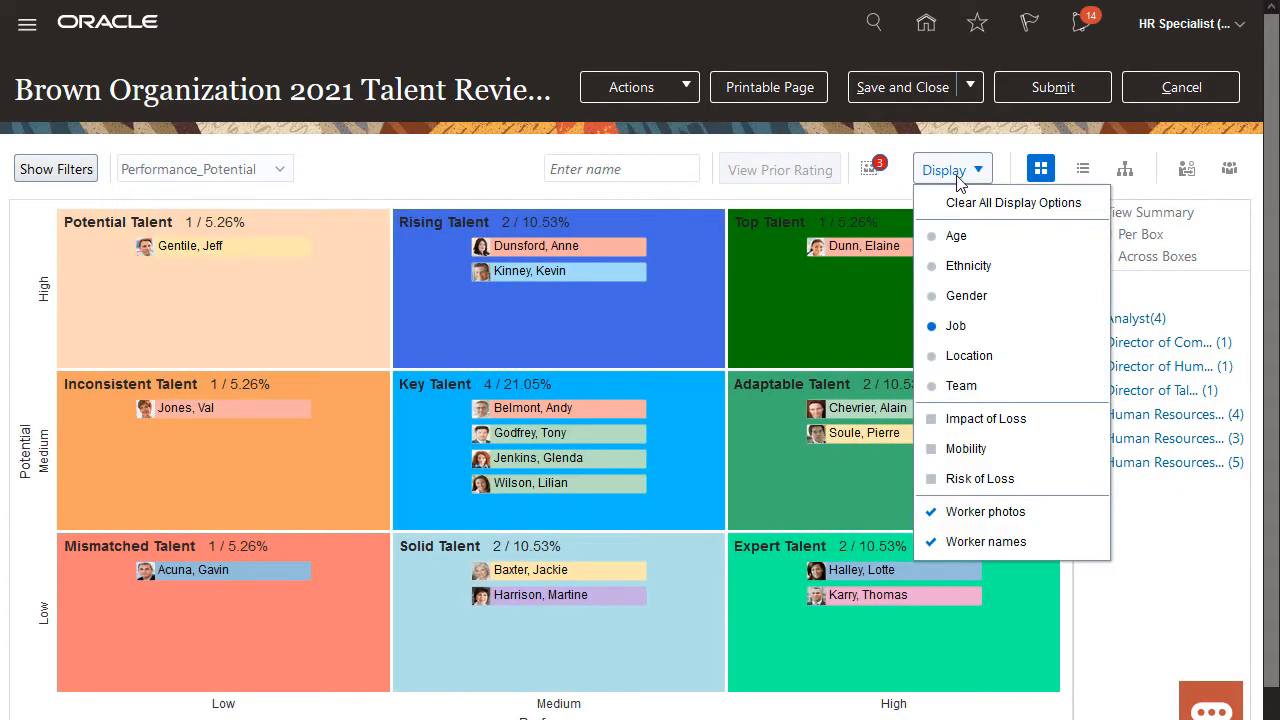
pyautogui.click(958, 325)
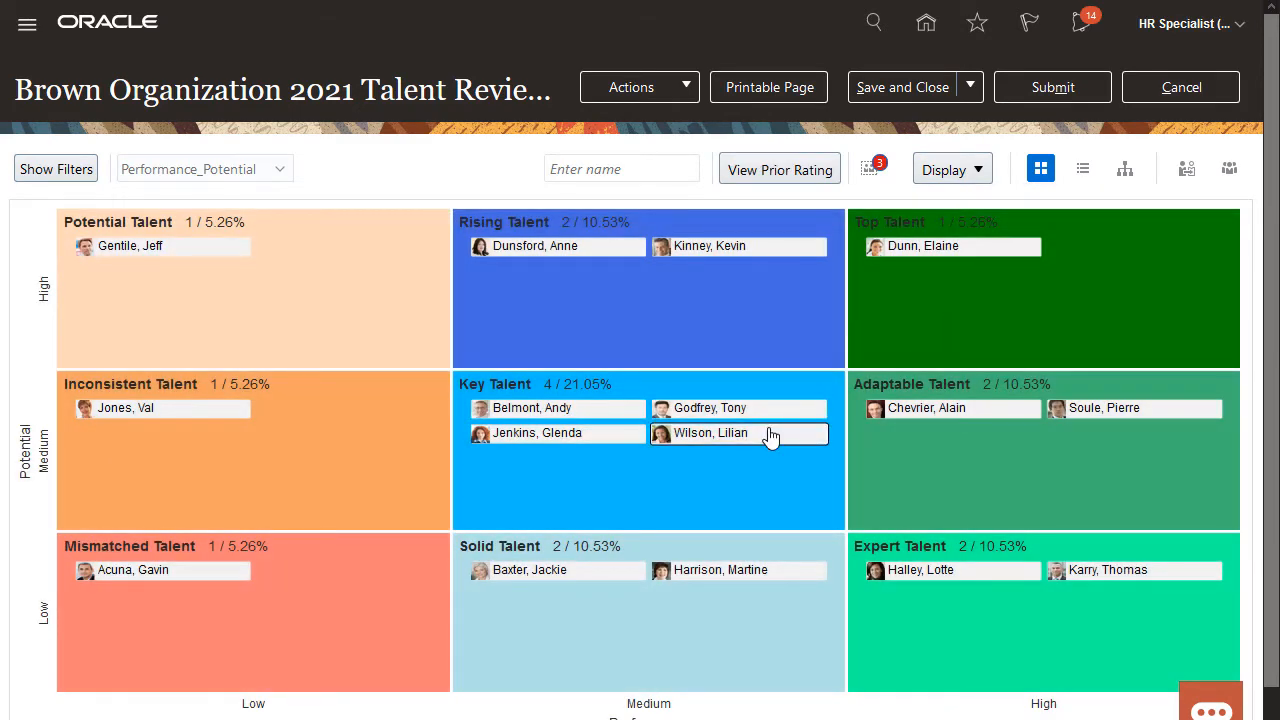
# - Examine the summary card of the last worker listed in the Key Talent box and the actions available for that worker
pyautogui.moveTo(770, 436)
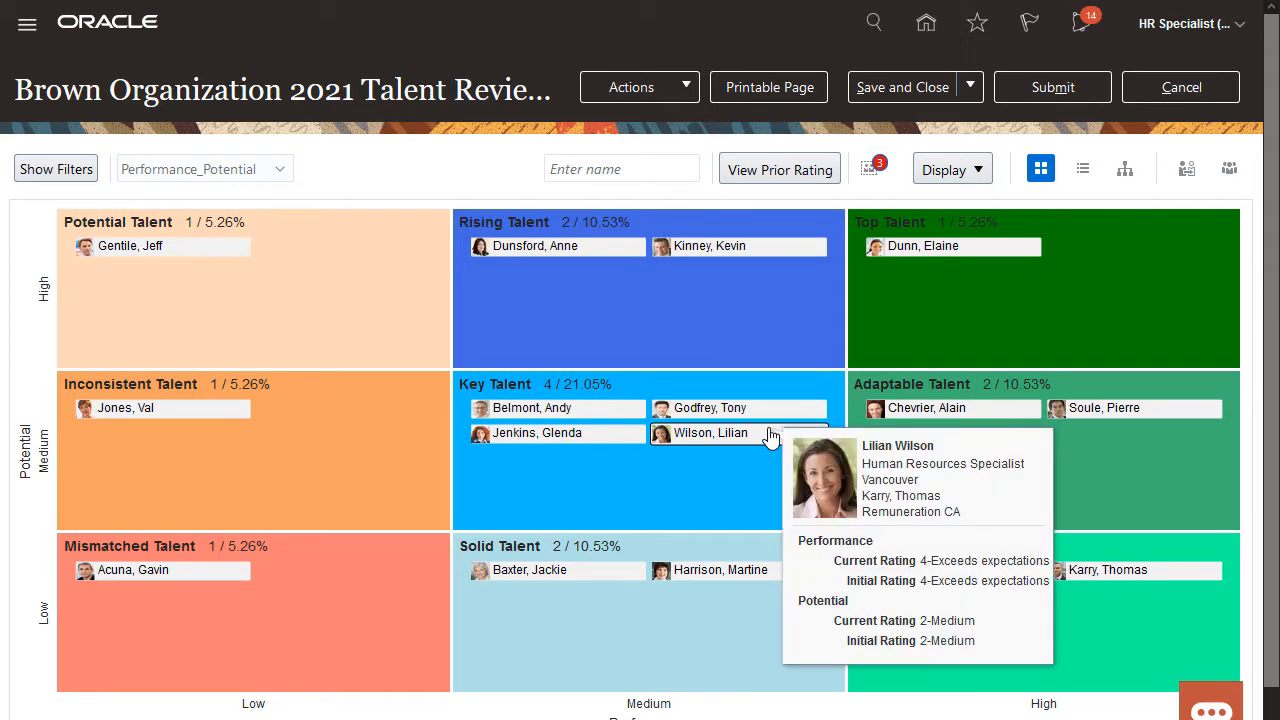
pyautogui.click(770, 437)
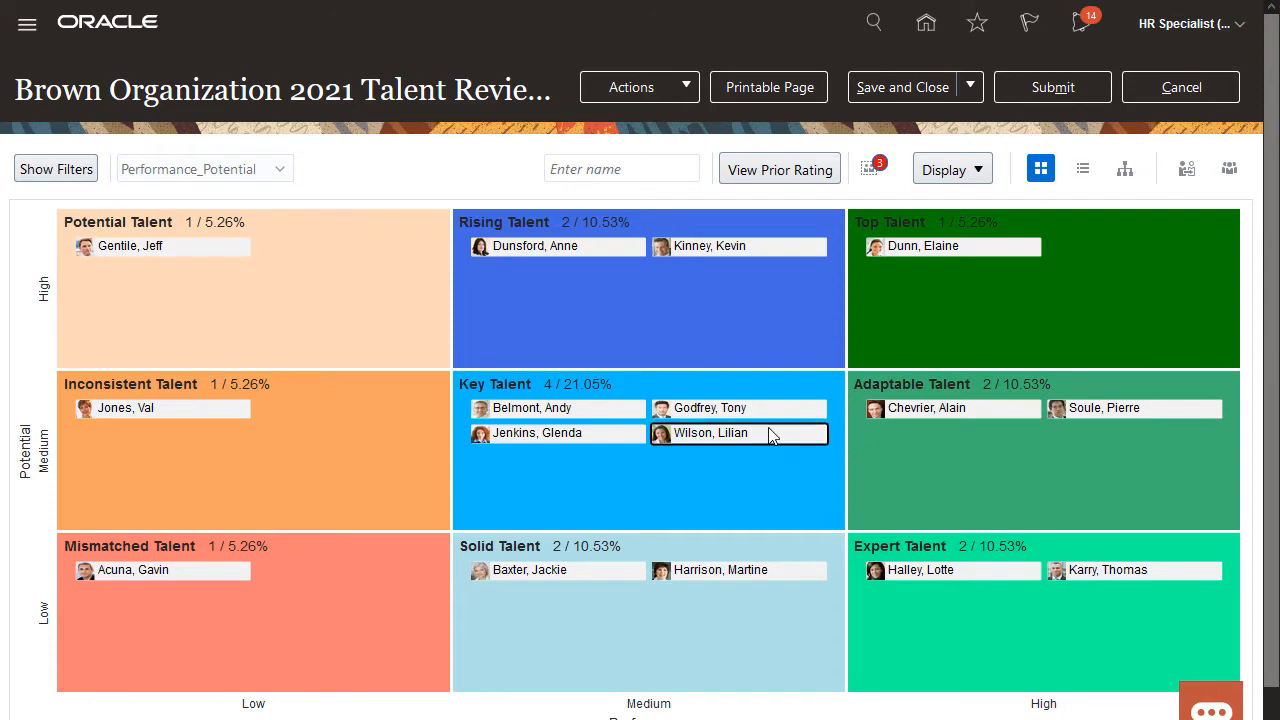
pyautogui.click(682, 88)
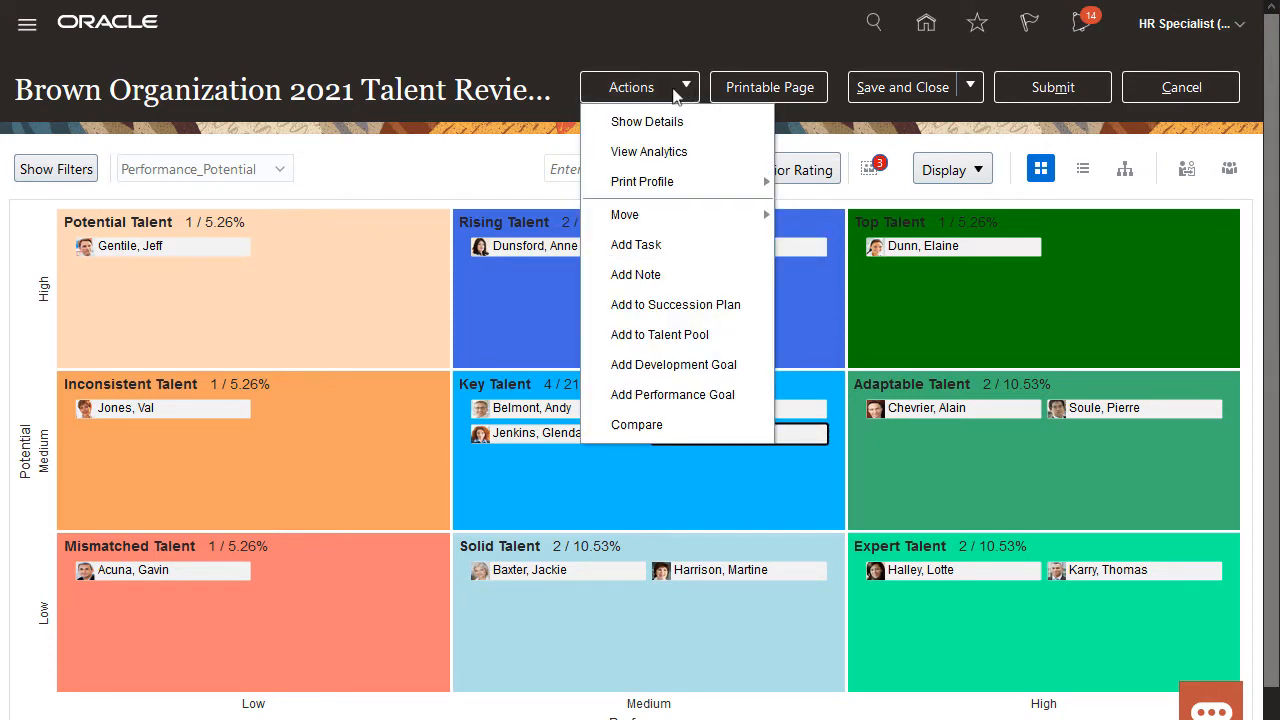
pyautogui.click(494, 166)
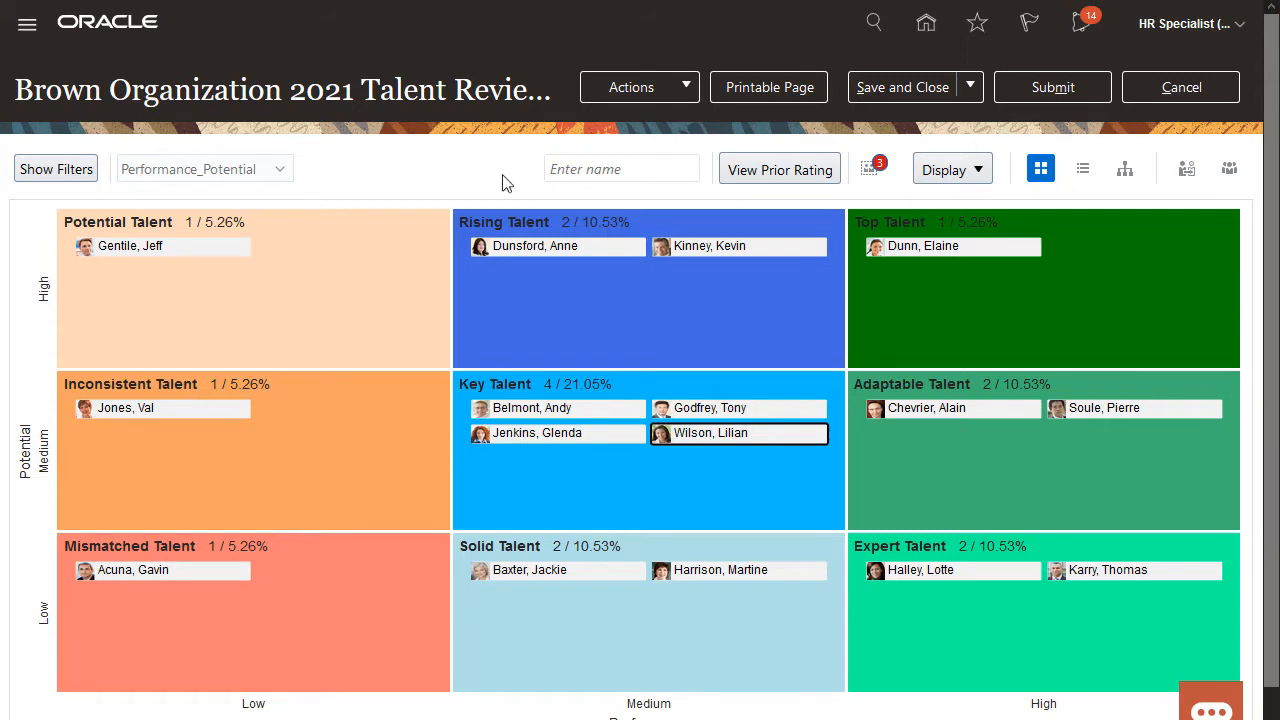
# - Add a High-priority Training task for the selected Key Talent worker, with a subject about signing the worker up for leadership training
pyautogui.rightClick(680, 440)
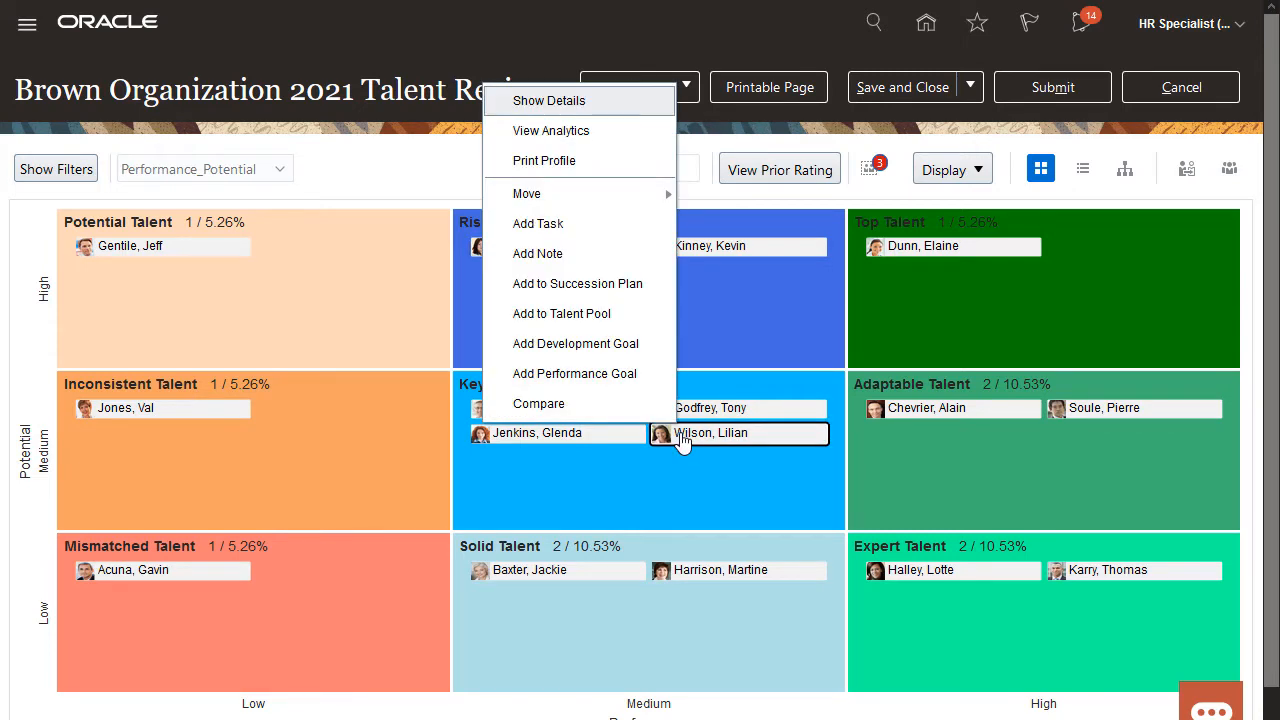
pyautogui.click(567, 222)
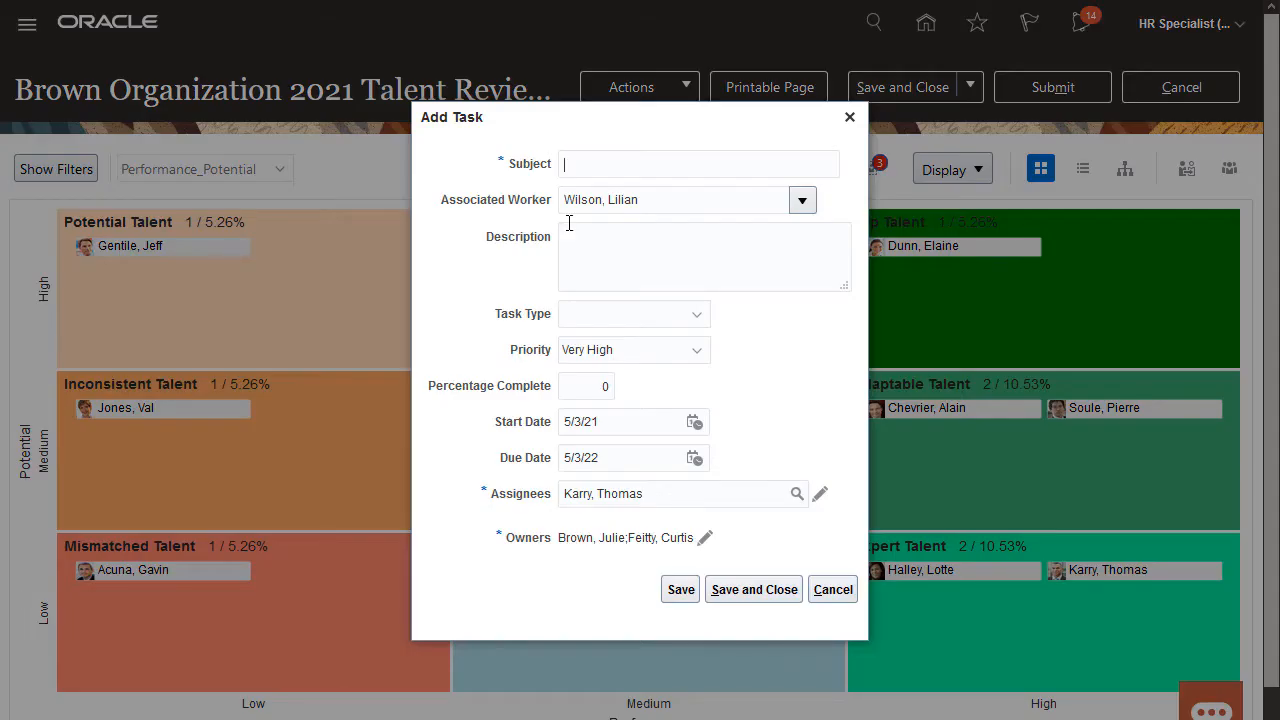
pyautogui.write('sign lillian up for leadership training')
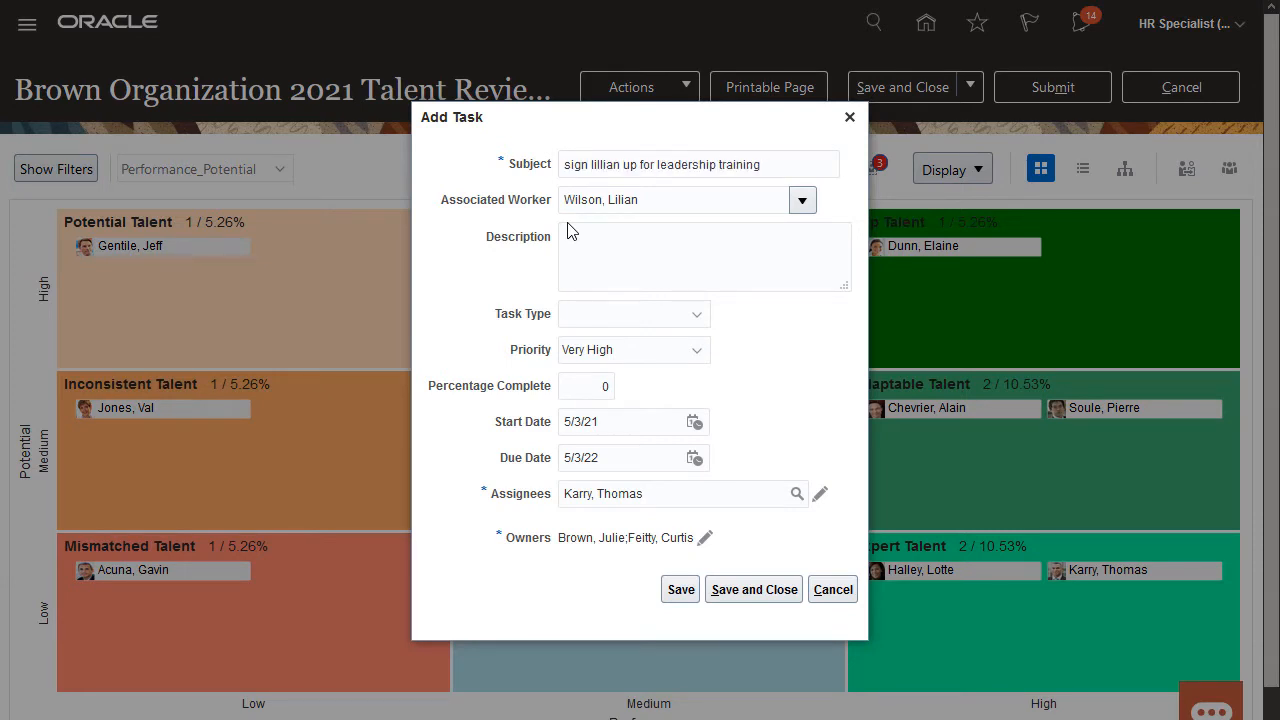
pyautogui.click(672, 312)
pyautogui.click(600, 689)
pyautogui.click(697, 350)
pyautogui.click(600, 406)
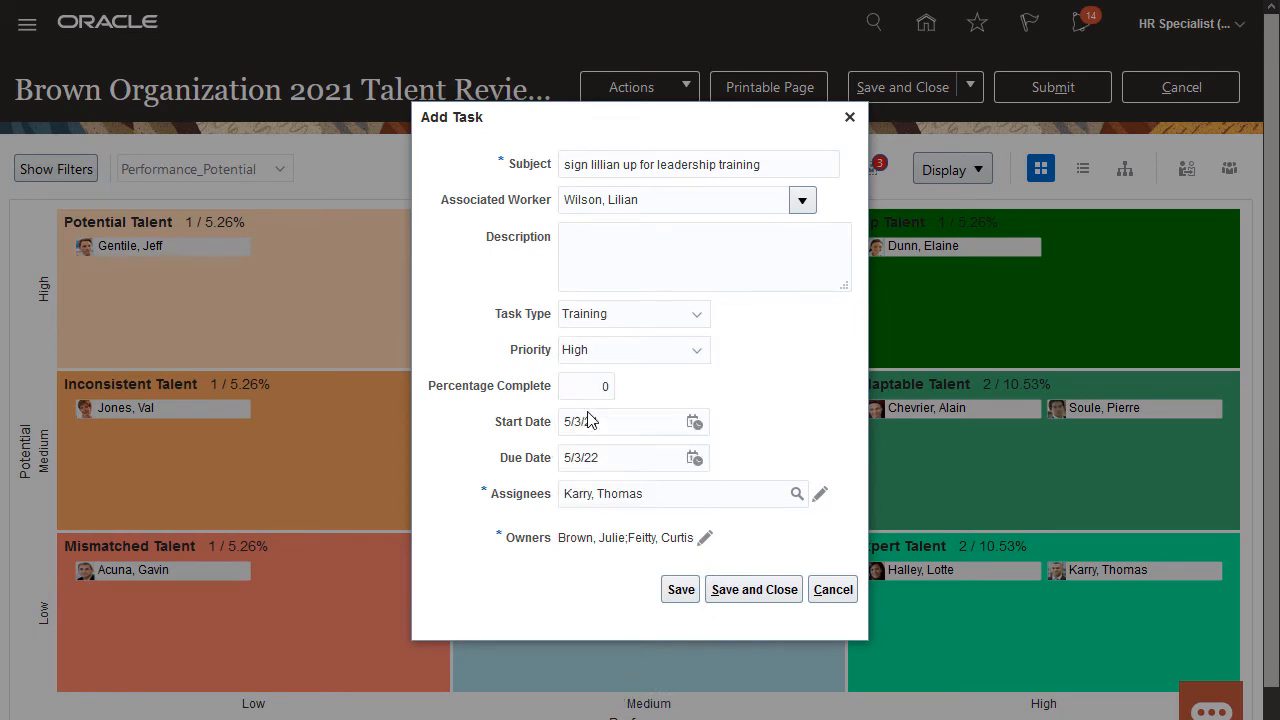
pyautogui.click(716, 589)
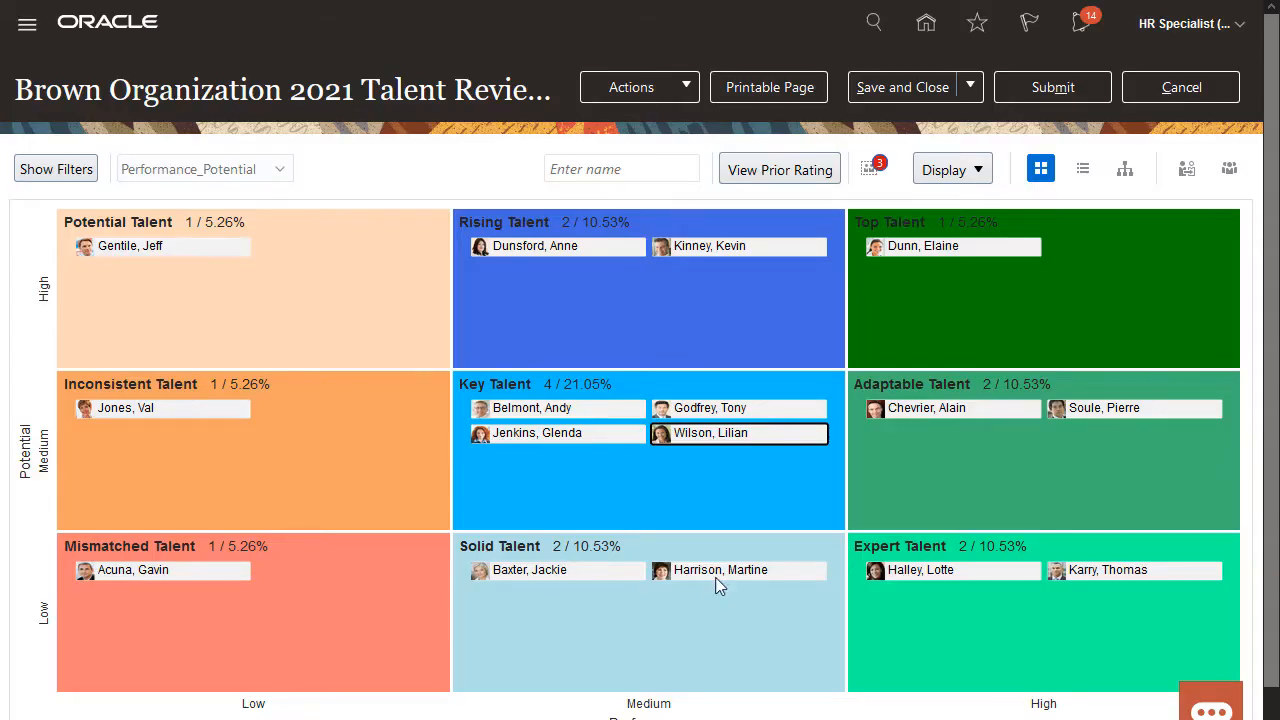
# - Check the workers' prior ratings, and move the selected Key Talent worker to the Rising Talent box with High potential
pyautogui.click(755, 172)
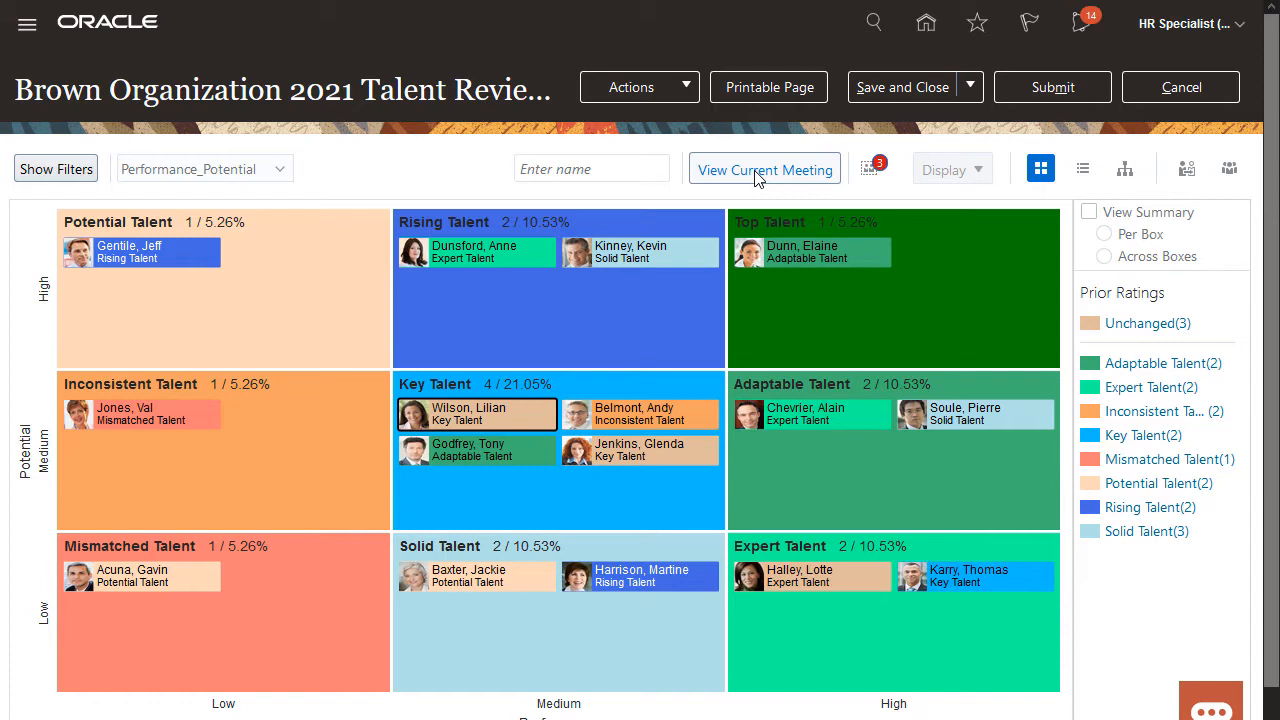
pyautogui.click(755, 172)
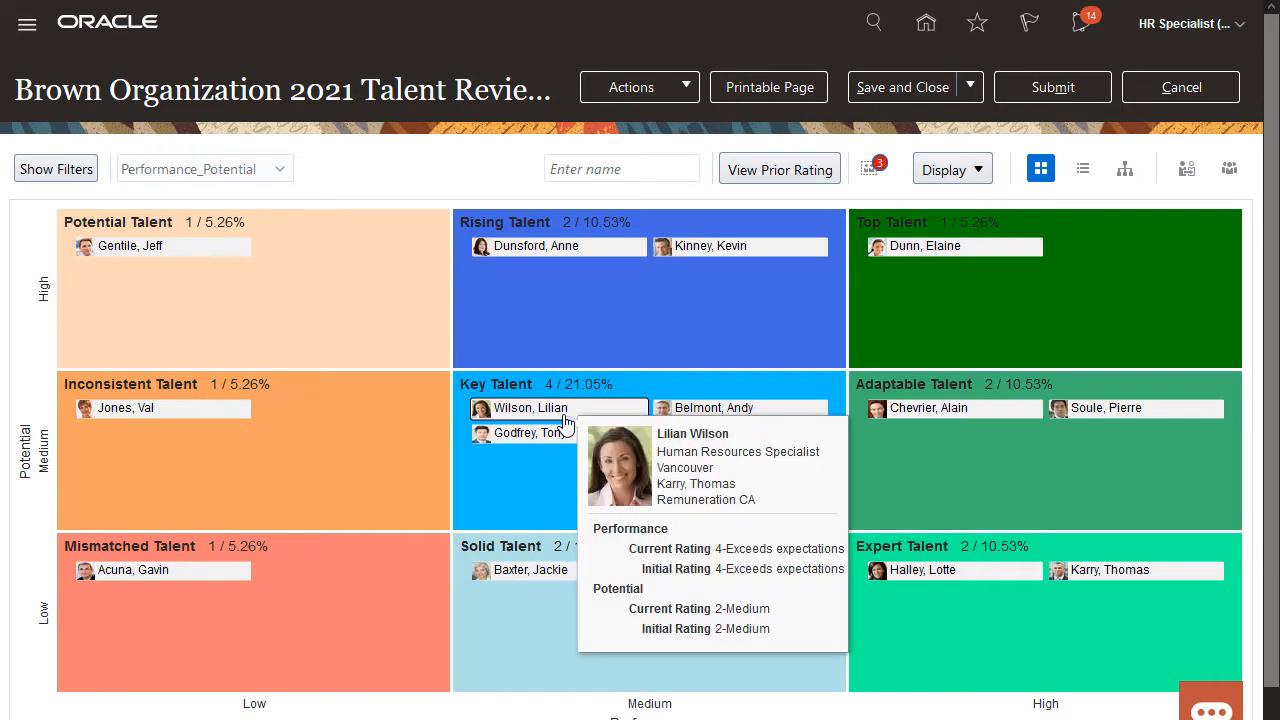
pyautogui.moveTo(565, 422); pyautogui.dragTo(597, 306)
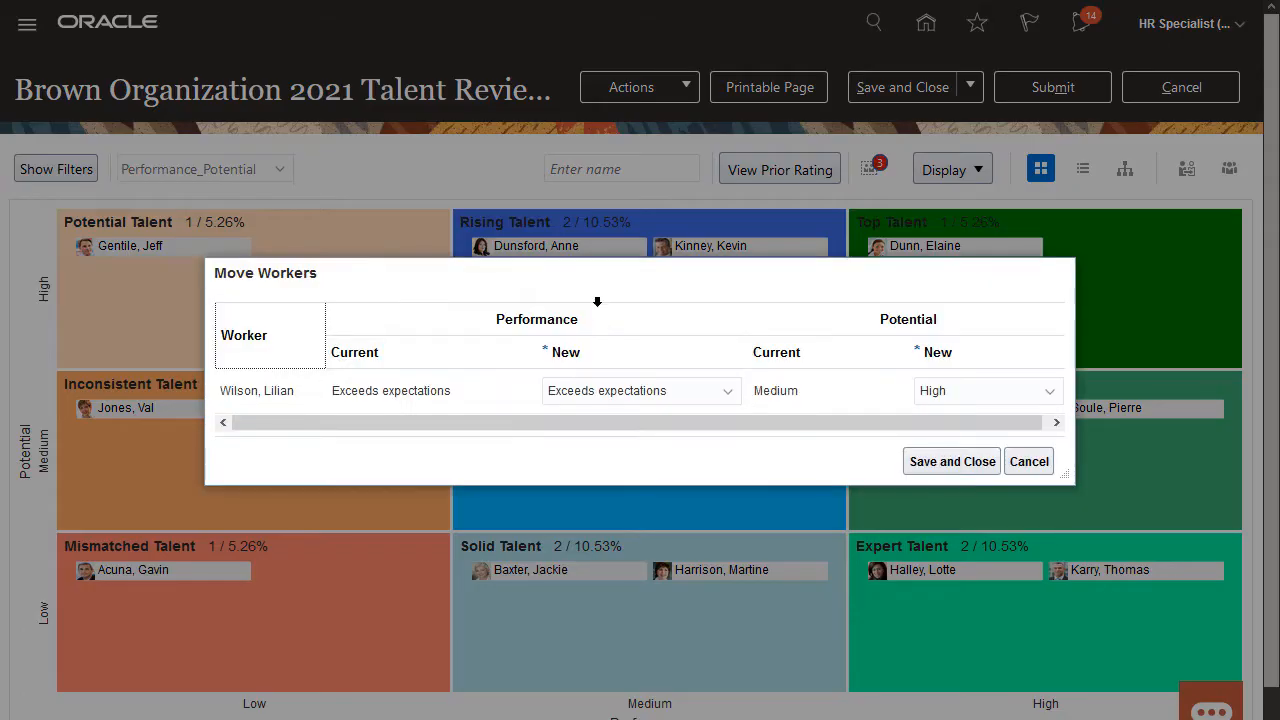
pyautogui.click(948, 465)
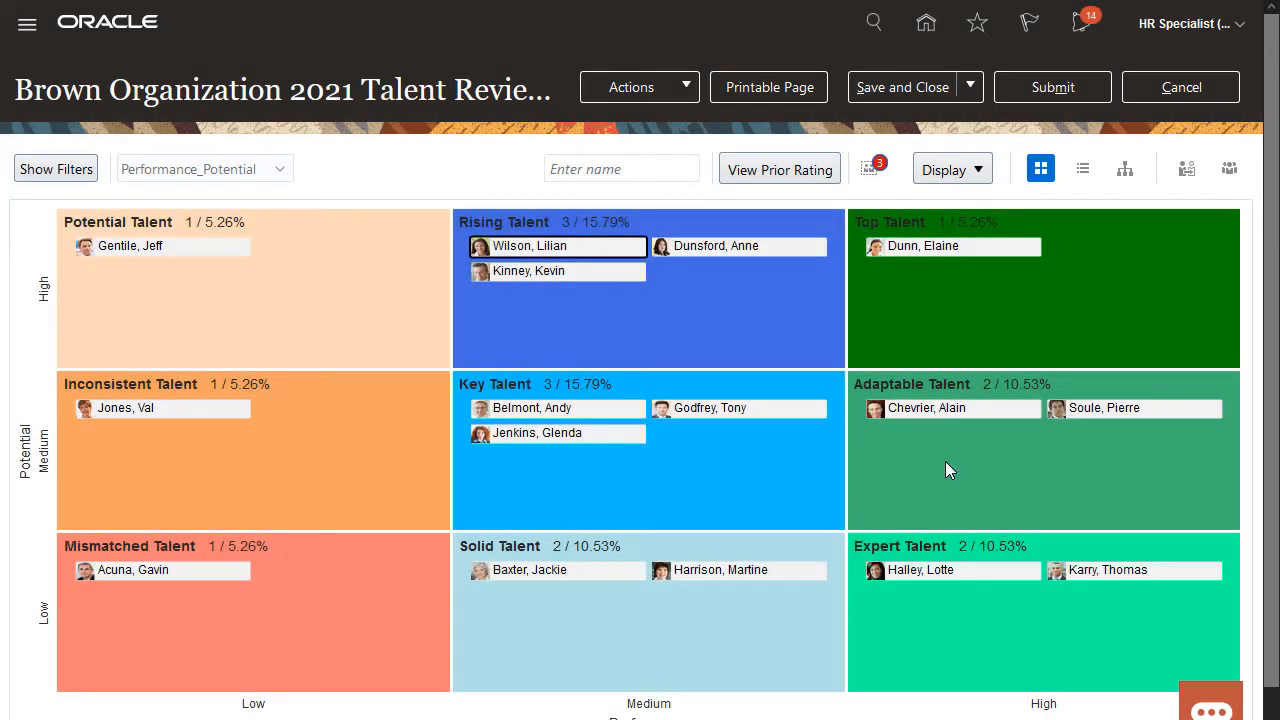
# - Look at the workers in the holding area and at the list view of the meeting, returning to the box chart
pyautogui.click(874, 172)
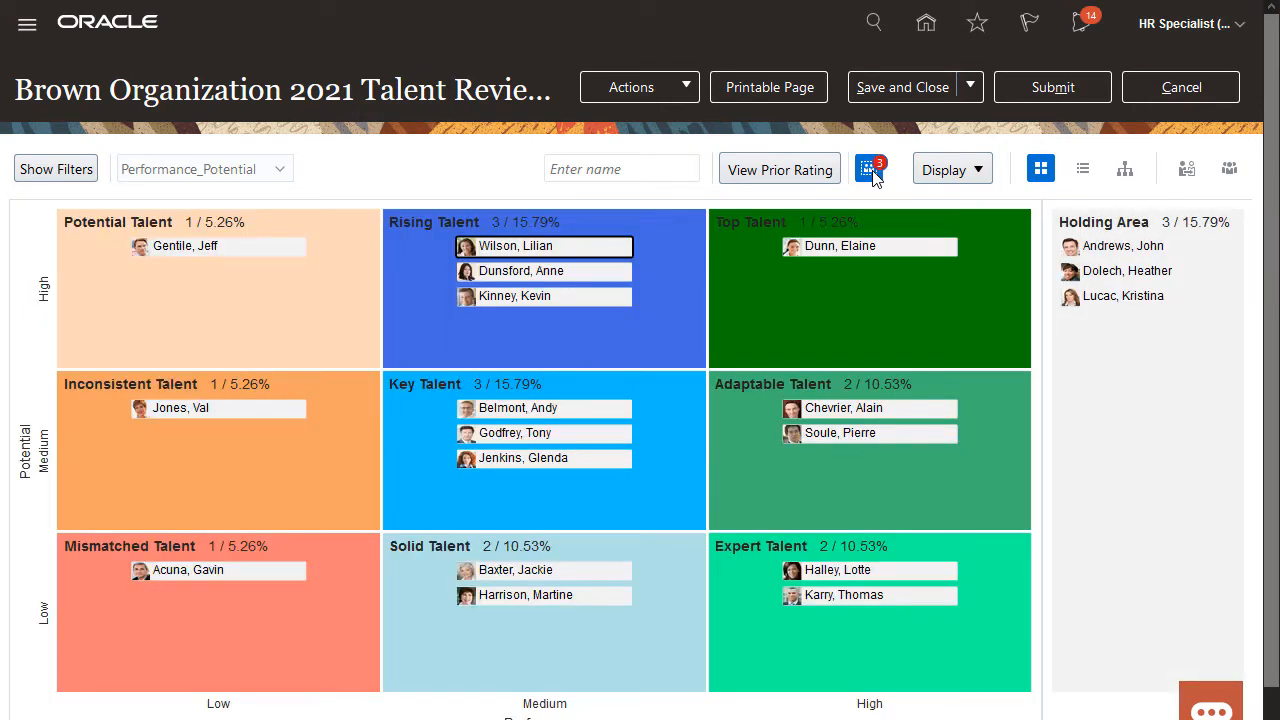
pyautogui.click(874, 172)
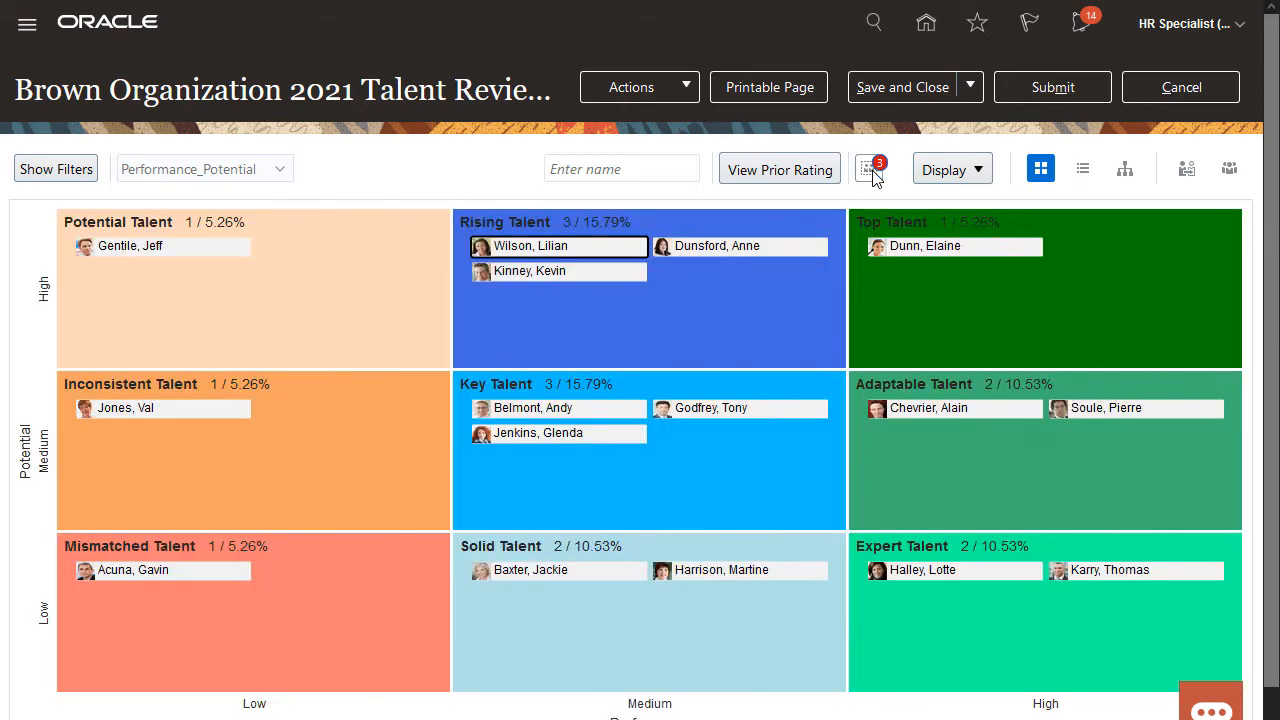
pyautogui.click(1087, 171)
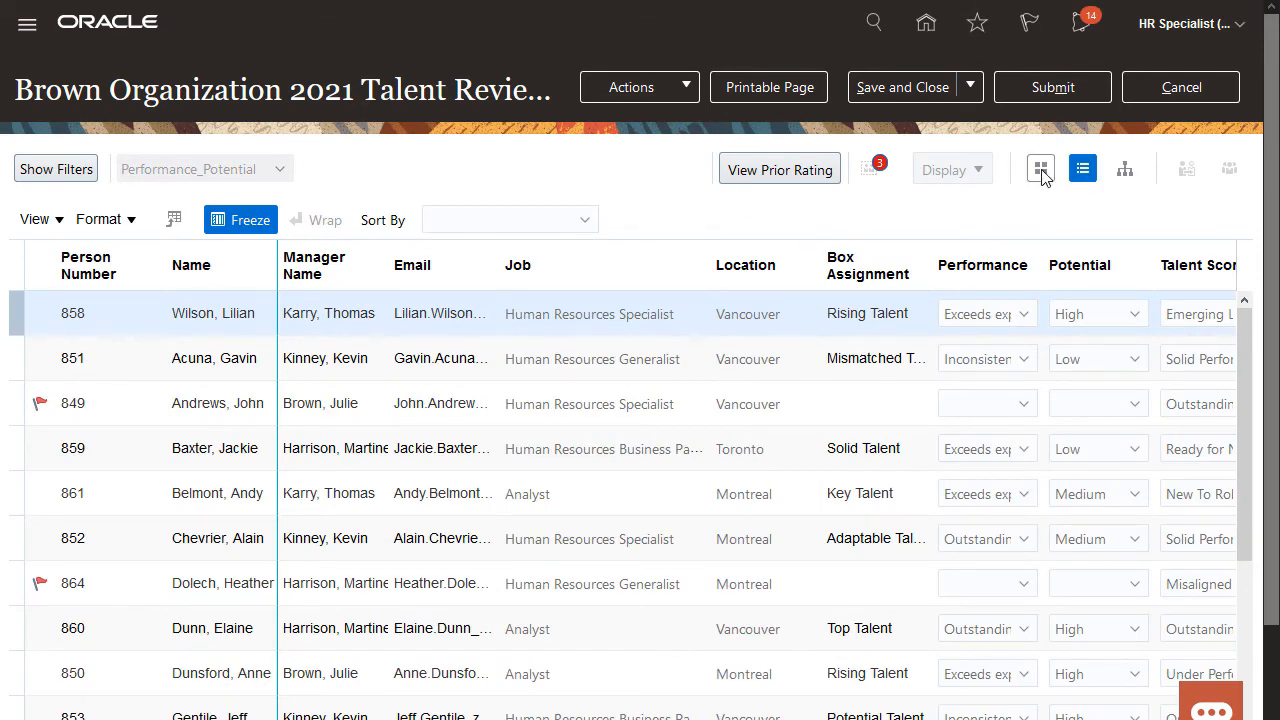
pyautogui.click(1041, 171)
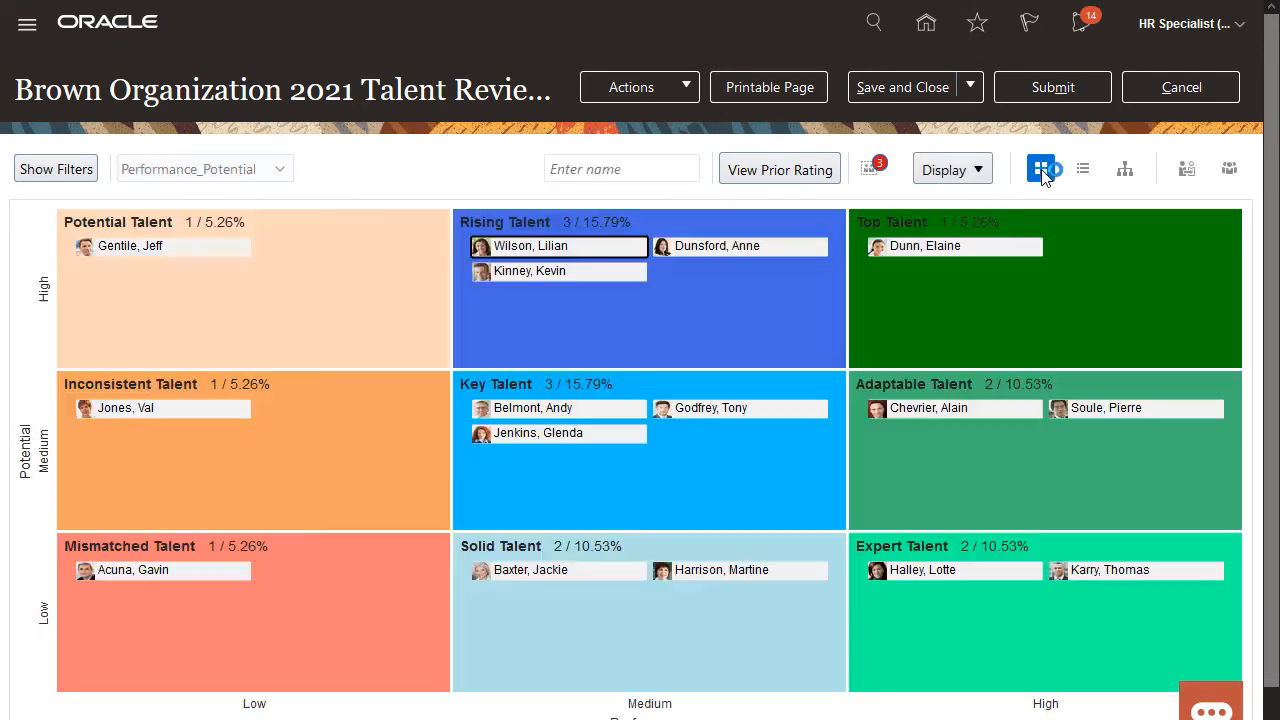
# - Show the meeting's succession plans and add the selected Rising Talent worker as a candidate in the Vice President of HR plan
pyautogui.click(1186, 172)
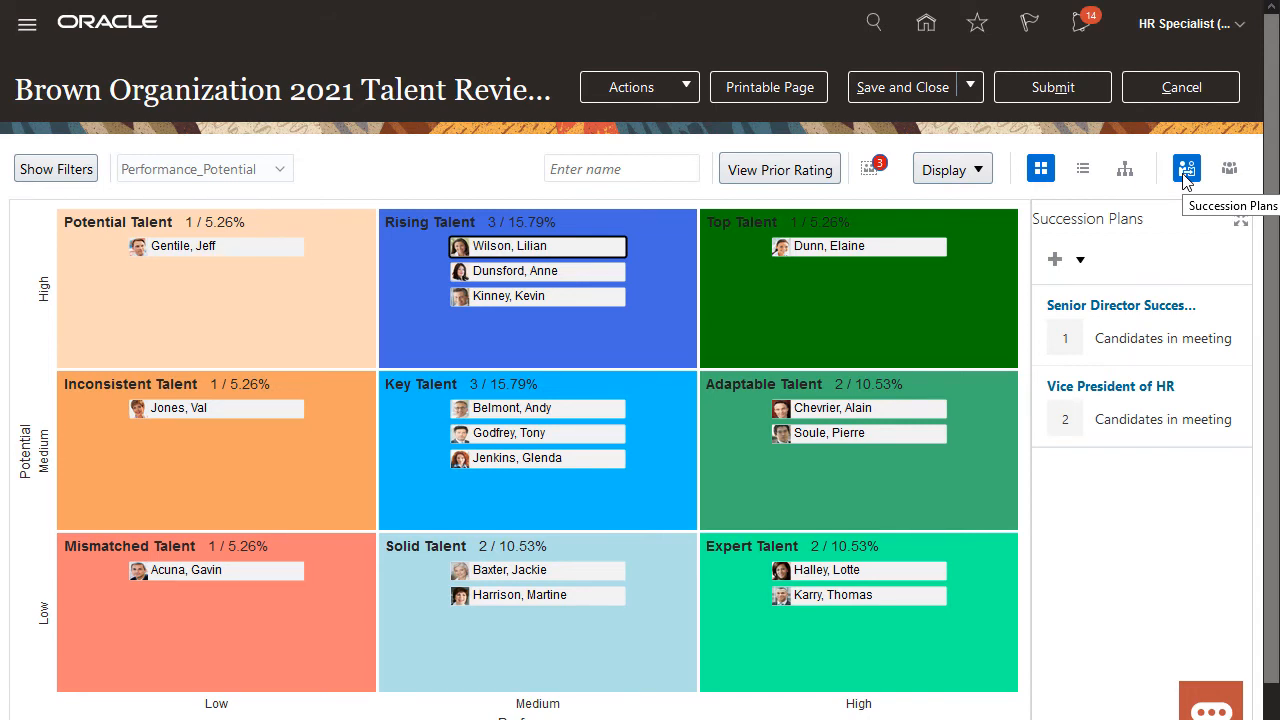
pyautogui.click(1068, 424)
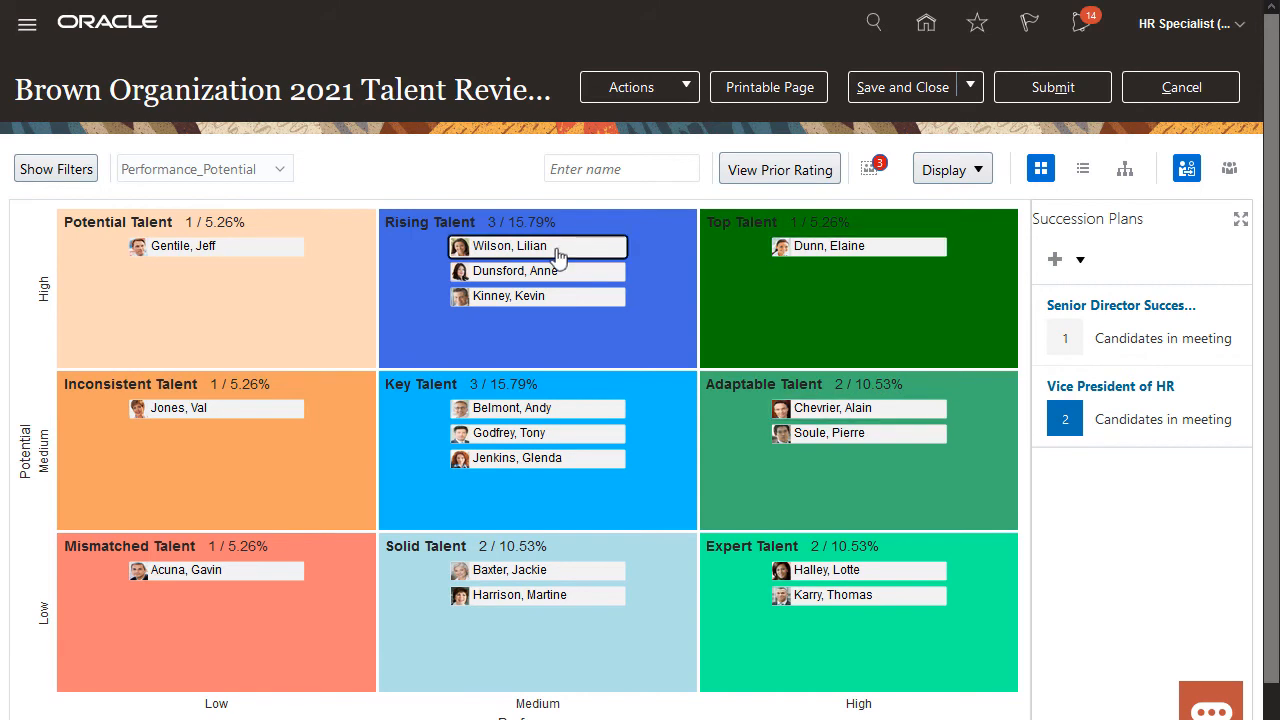
pyautogui.moveTo(557, 256)
pyautogui.moveTo(557, 256); pyautogui.dragTo(1170, 396)
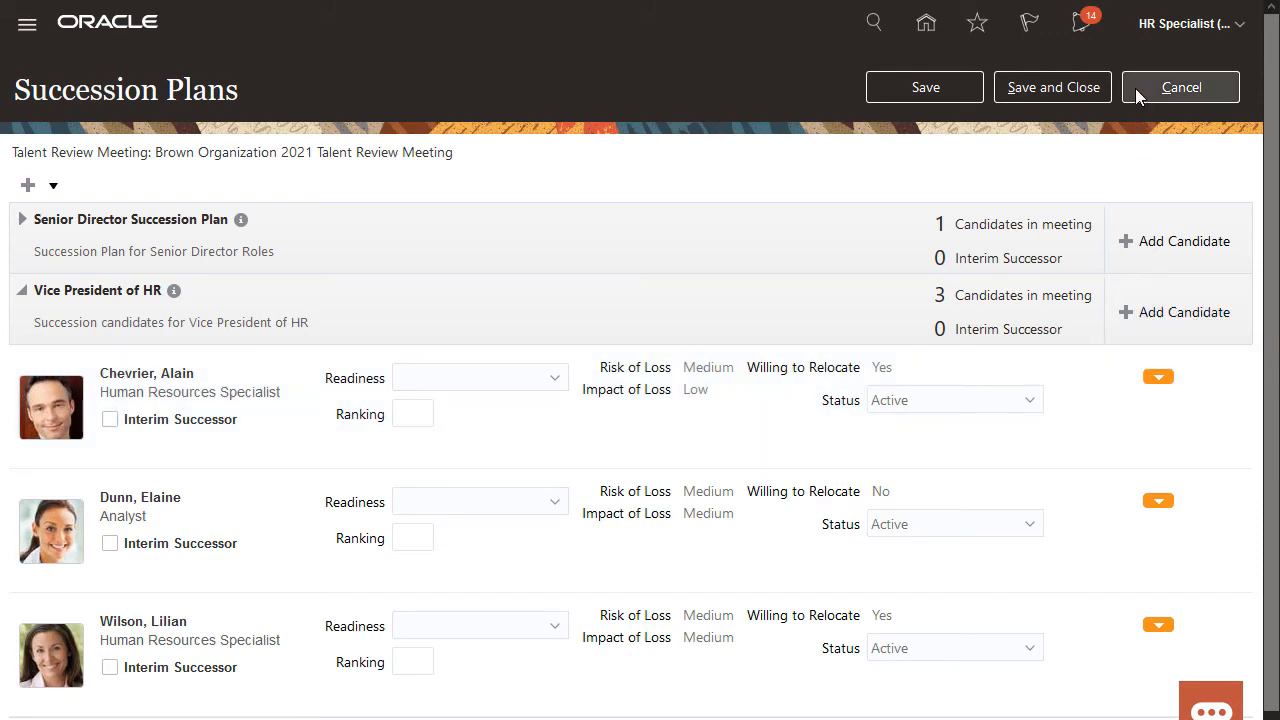
pyautogui.click(1135, 88)
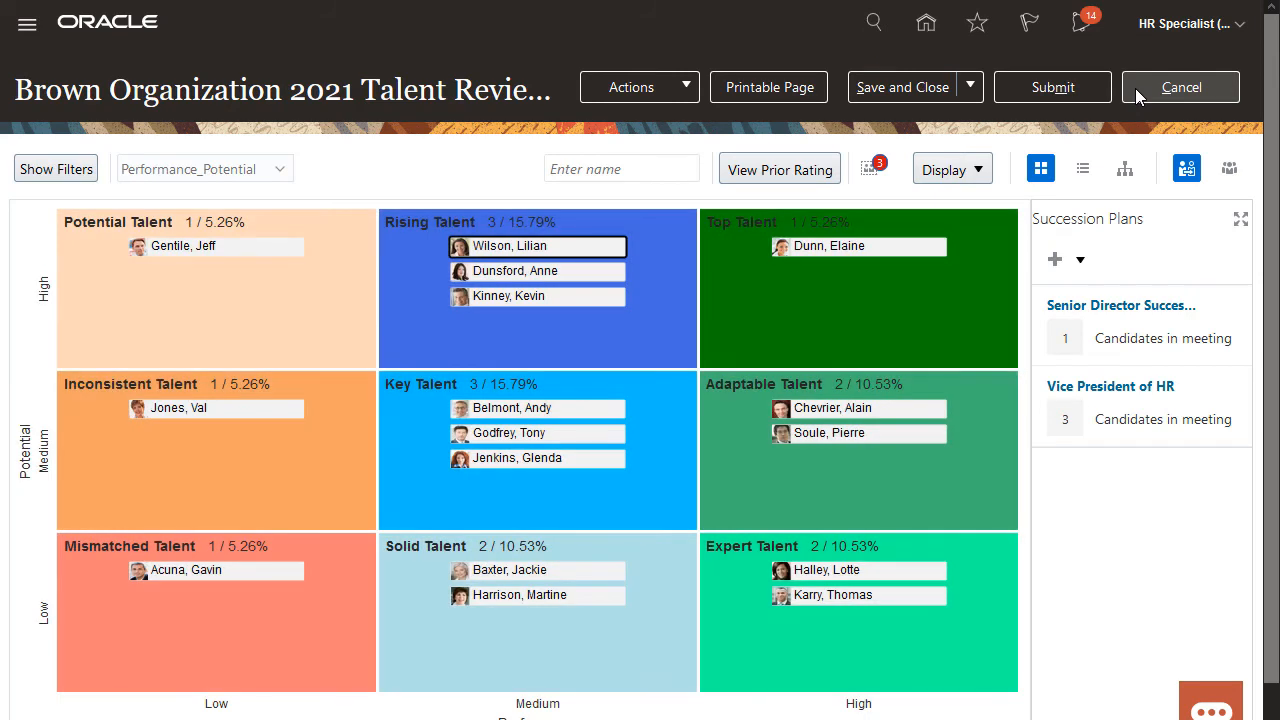
# - Look at the options for adding succession plans to the meeting, and view its talent pools
pyautogui.click(1059, 262)
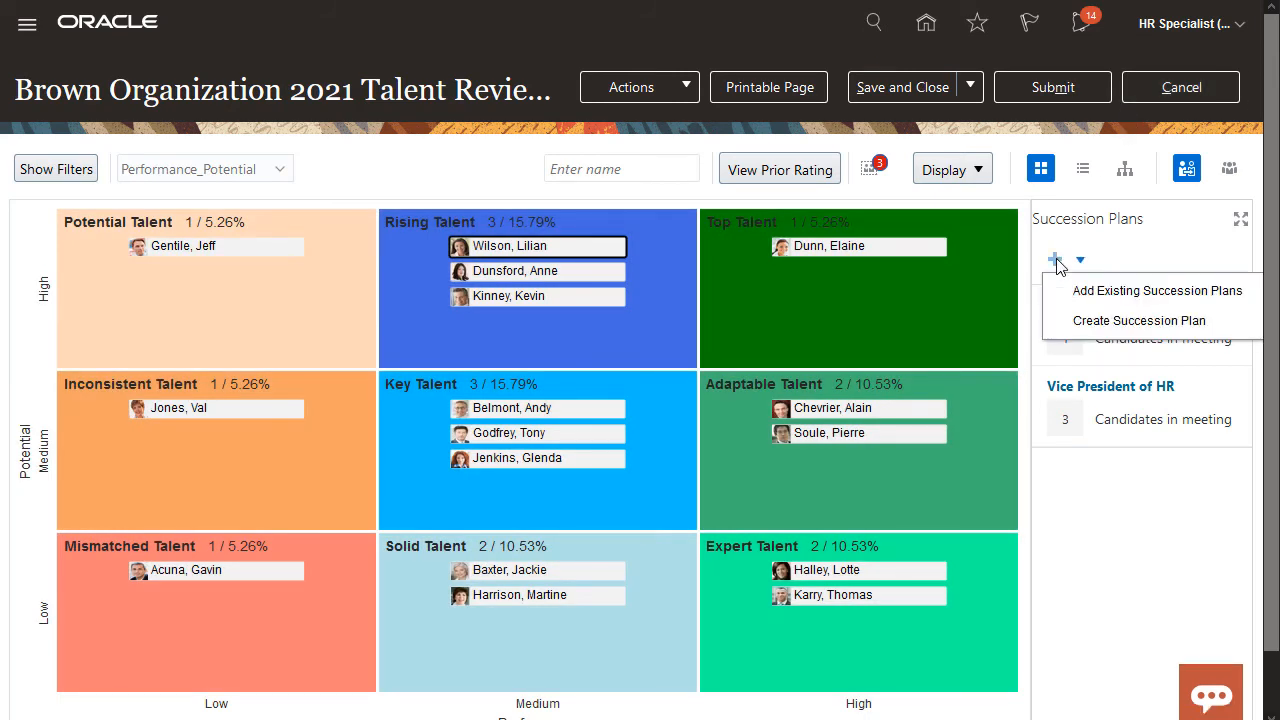
pyautogui.click(1091, 233)
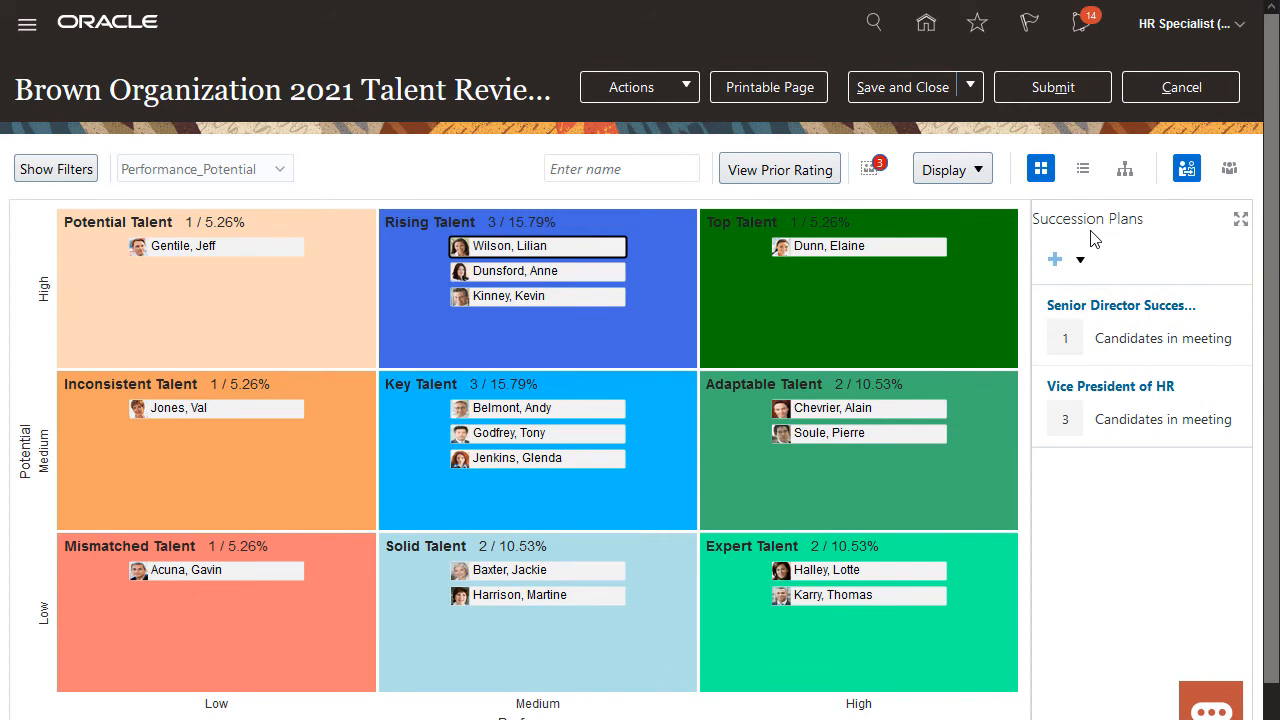
pyautogui.click(1186, 170)
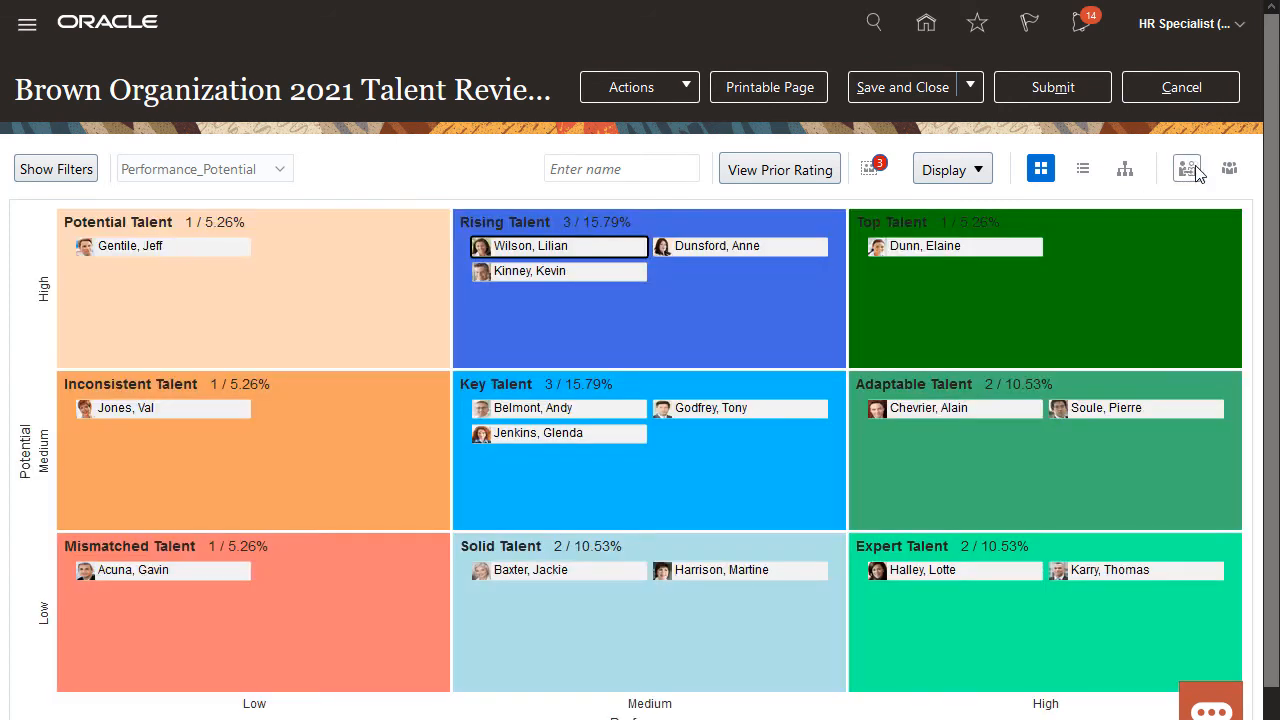
pyautogui.click(1230, 170)
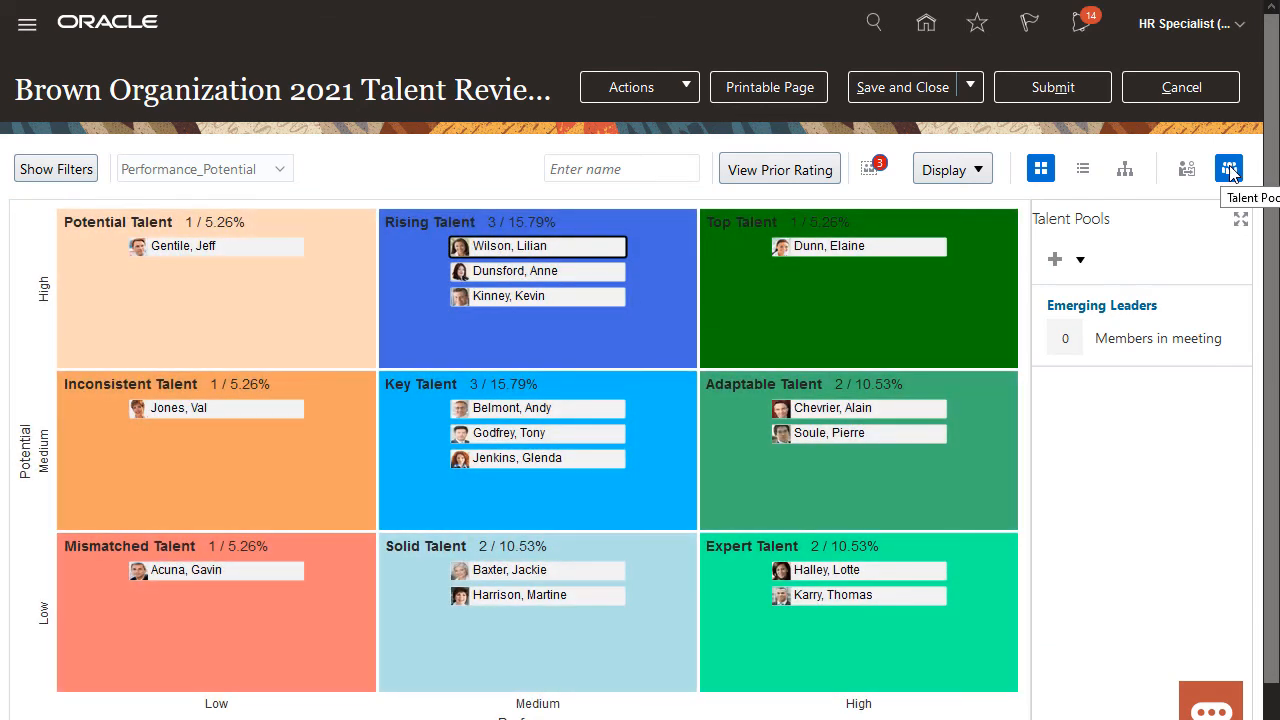
pyautogui.click(1230, 170)
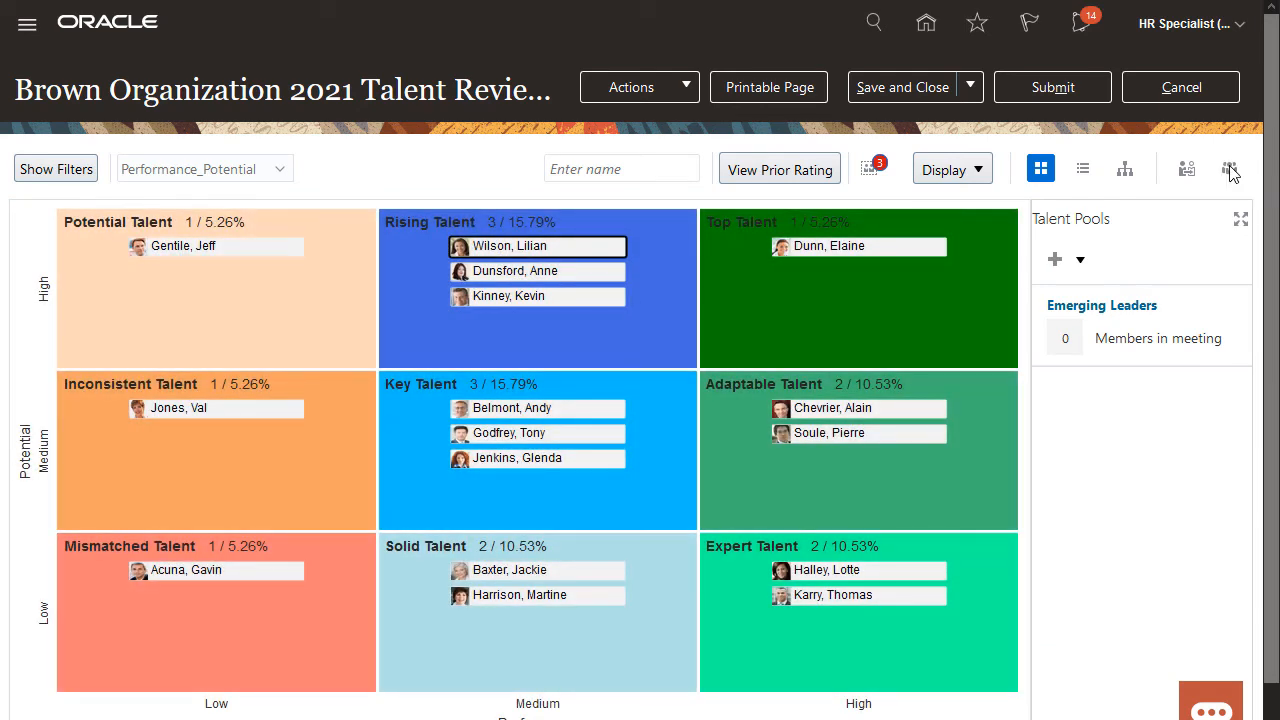